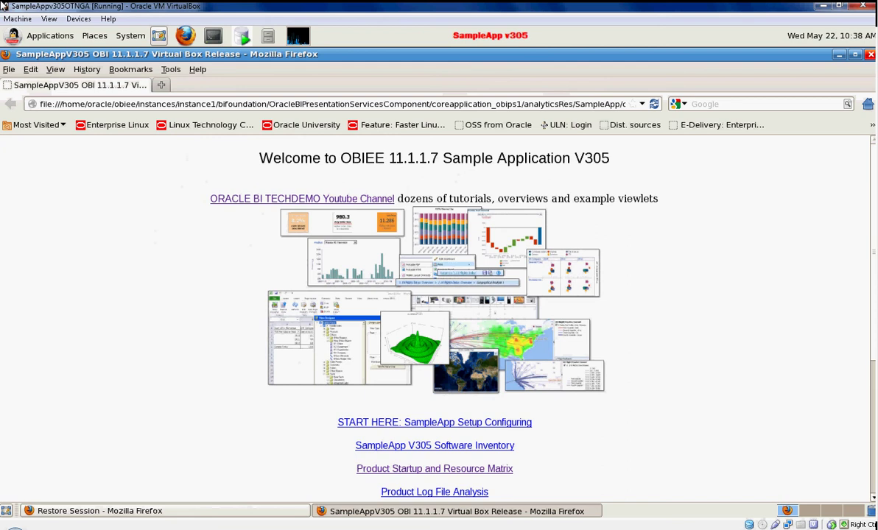
Read through the SampleApp setup and configuration instructions, then return to the launchpad
click(422, 425)
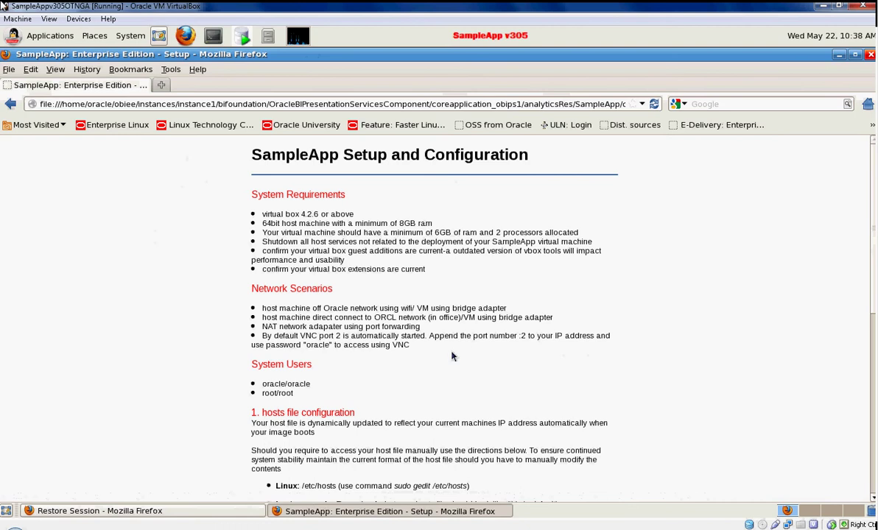
scroll(452, 357, down, 4)
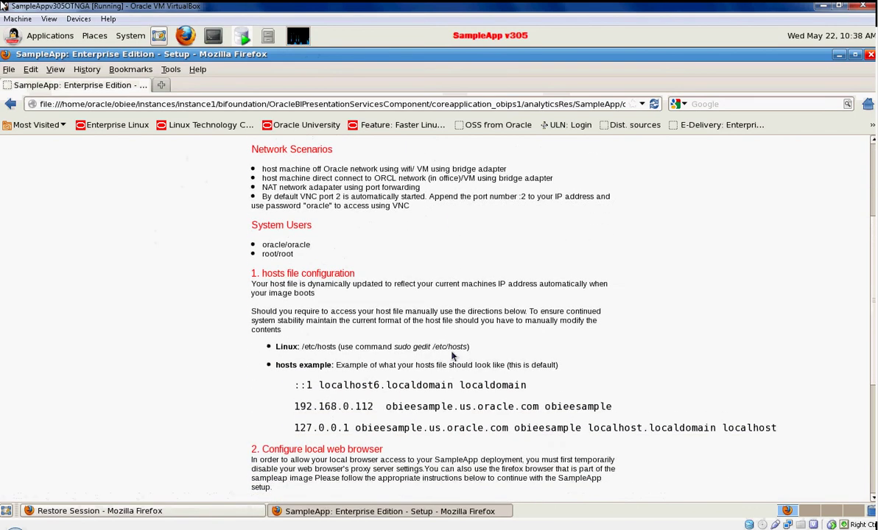
scroll(453, 356, down, 5)
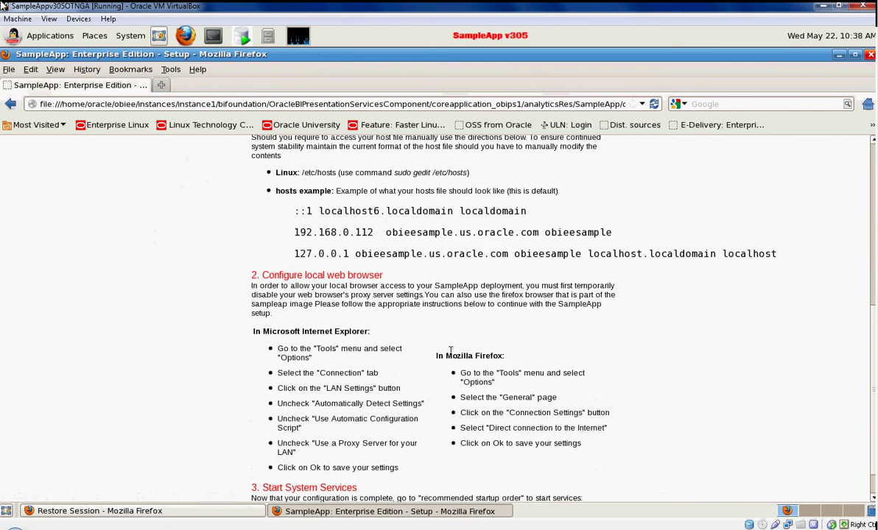
scroll(451, 350, down, 1)
click(288, 488)
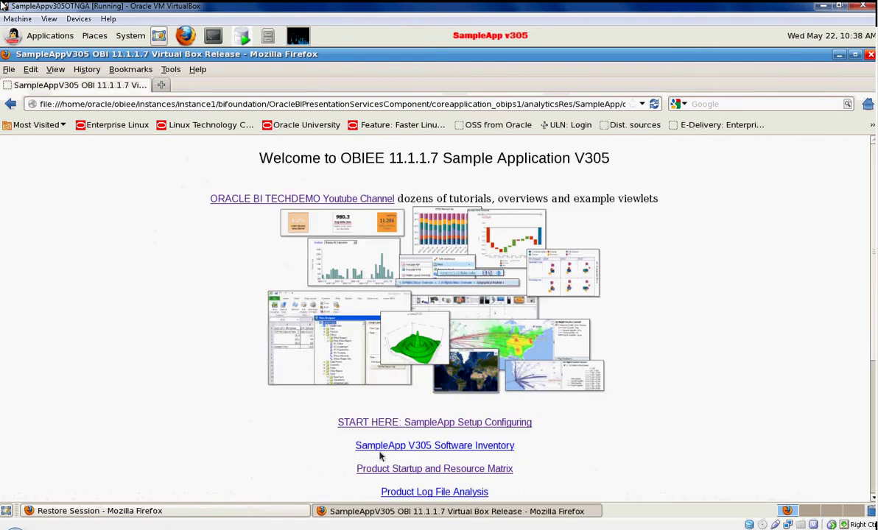
Open the SampleApp V305 Software Inventory and dismiss its PDF prompt without opening it
click(423, 447)
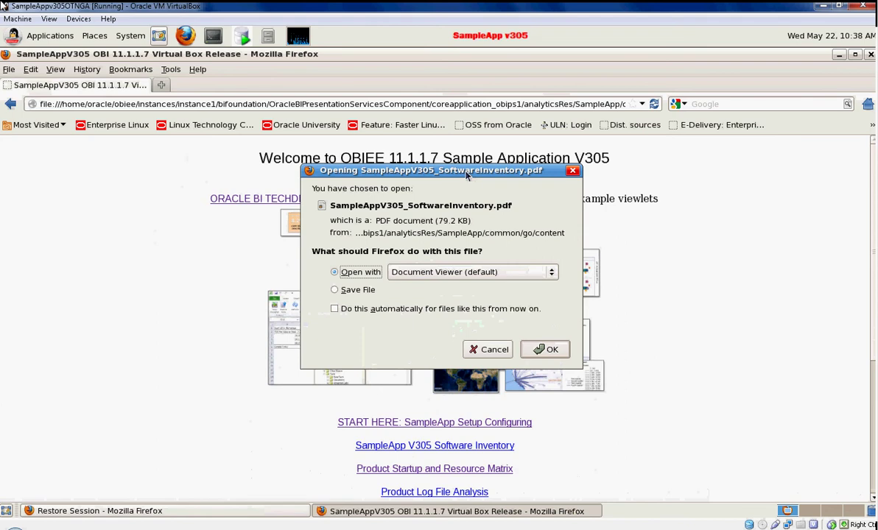
drag(466, 174, 532, 157)
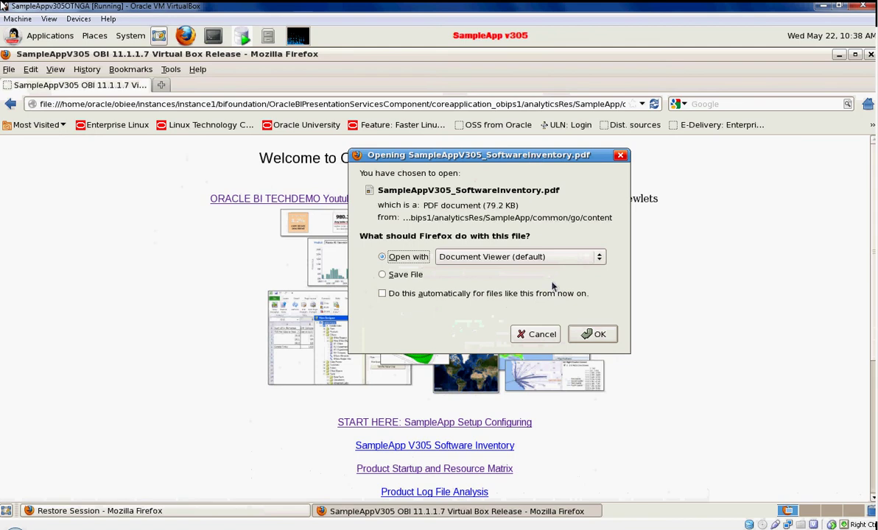
click(541, 335)
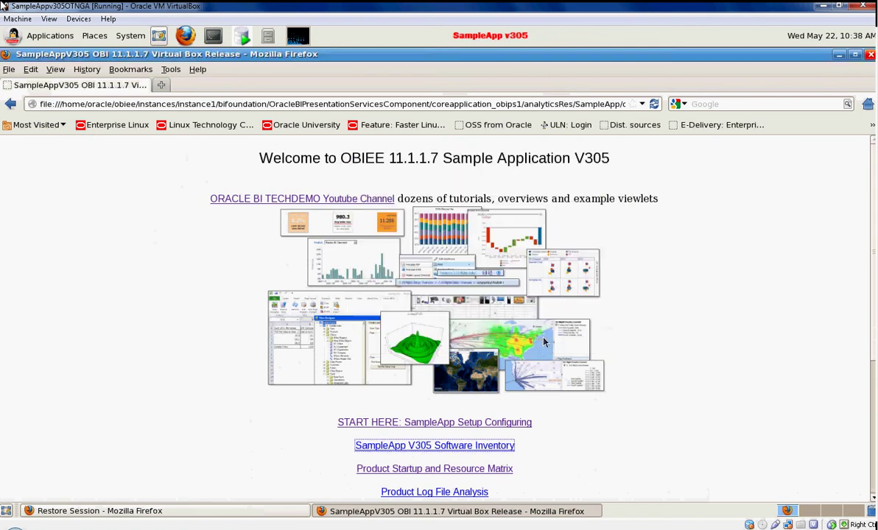
Review the Product Startup and Resource Matrix page, then return to the launchpad
click(396, 475)
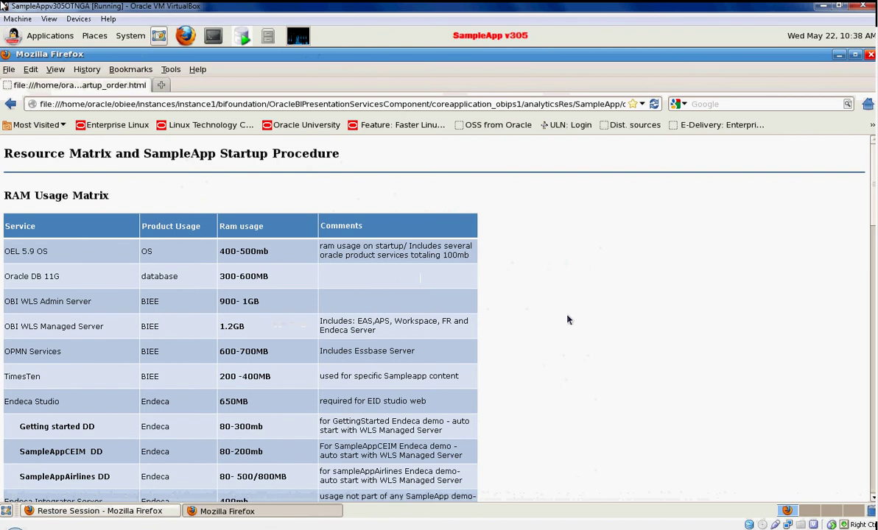
scroll(566, 320, down, 5)
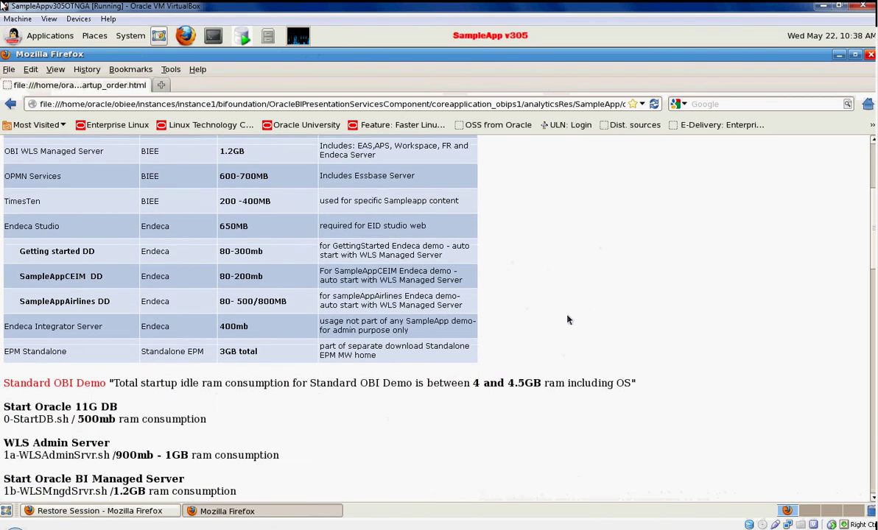
scroll(567, 320, down, 5)
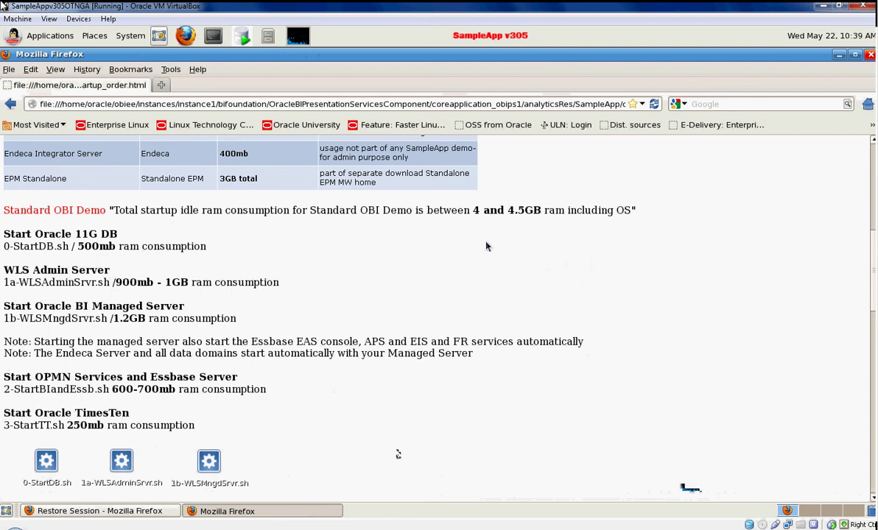
scroll(358, 320, down, 5)
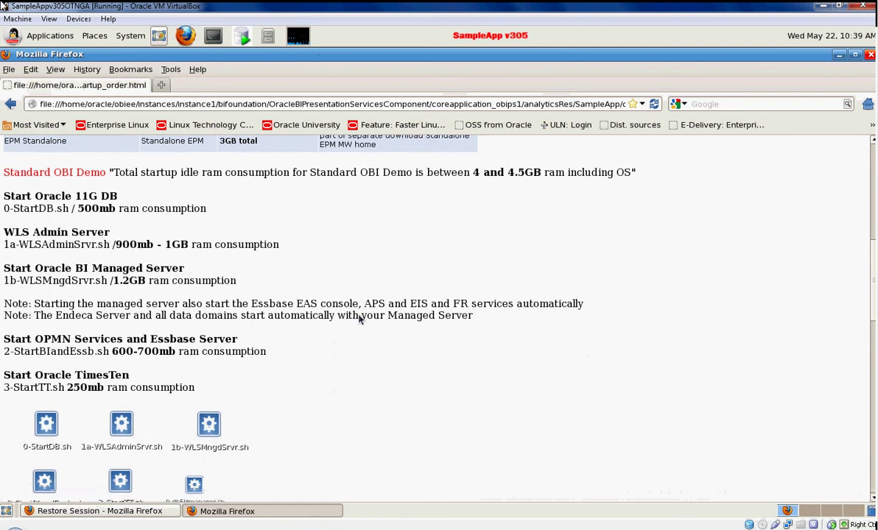
scroll(358, 319, down, 3)
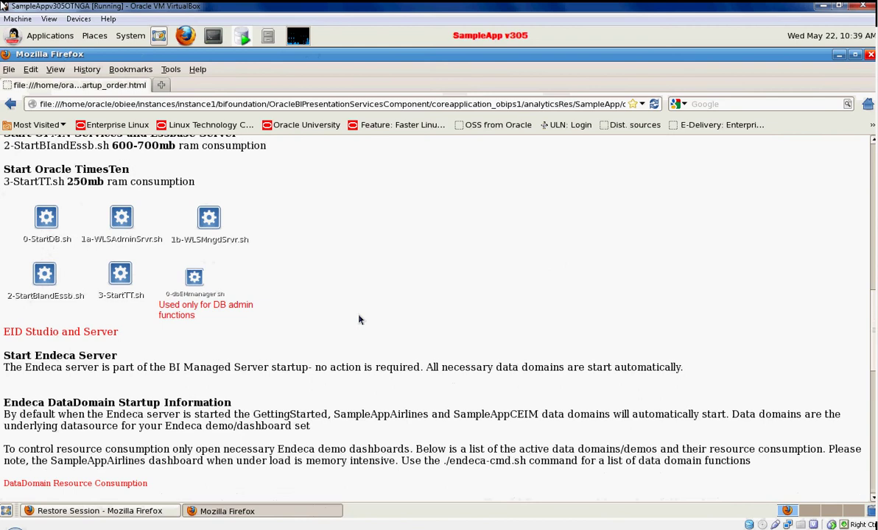
scroll(359, 319, down, 5)
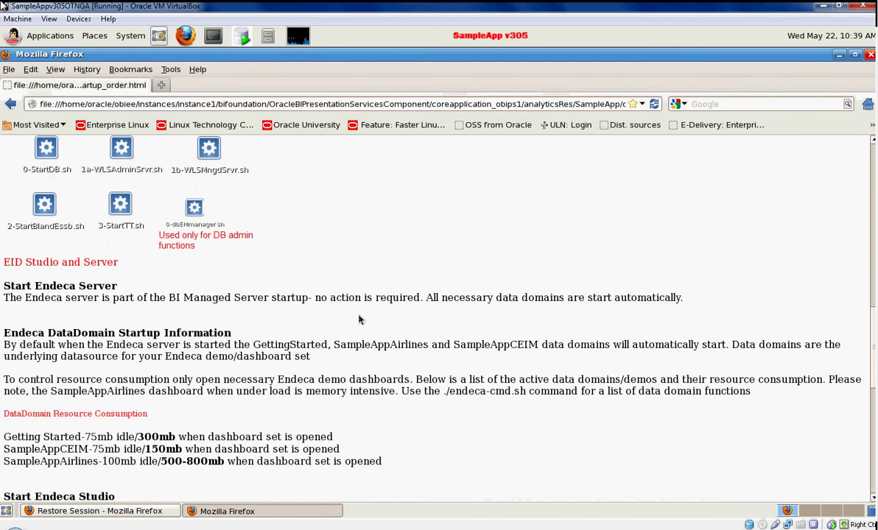
scroll(358, 320, down, 6)
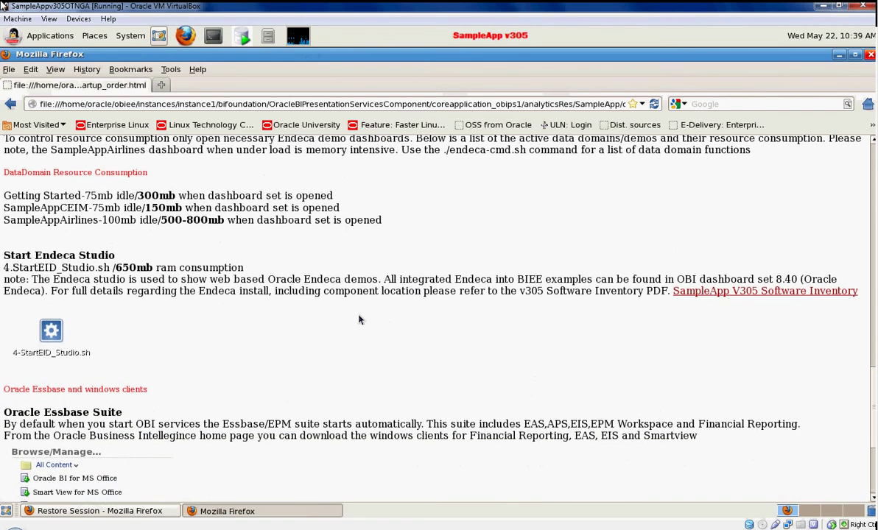
scroll(360, 318, down, 1)
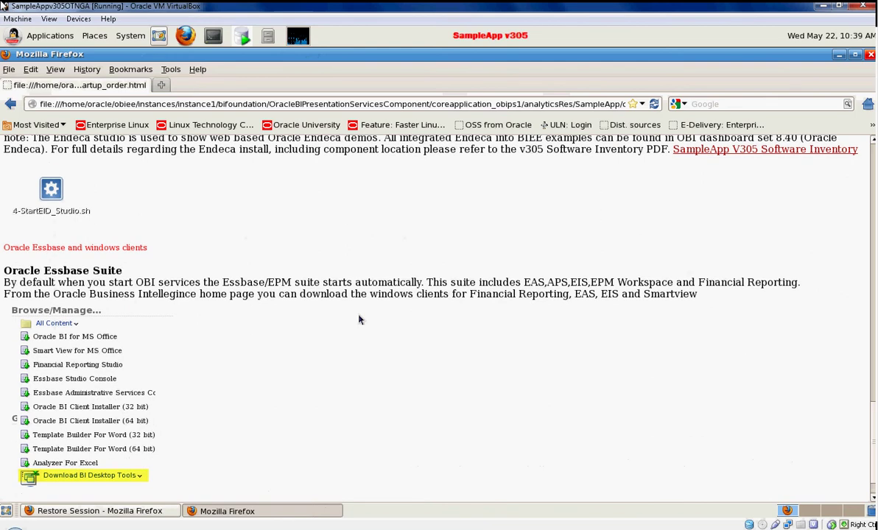
scroll(360, 319, down, 1)
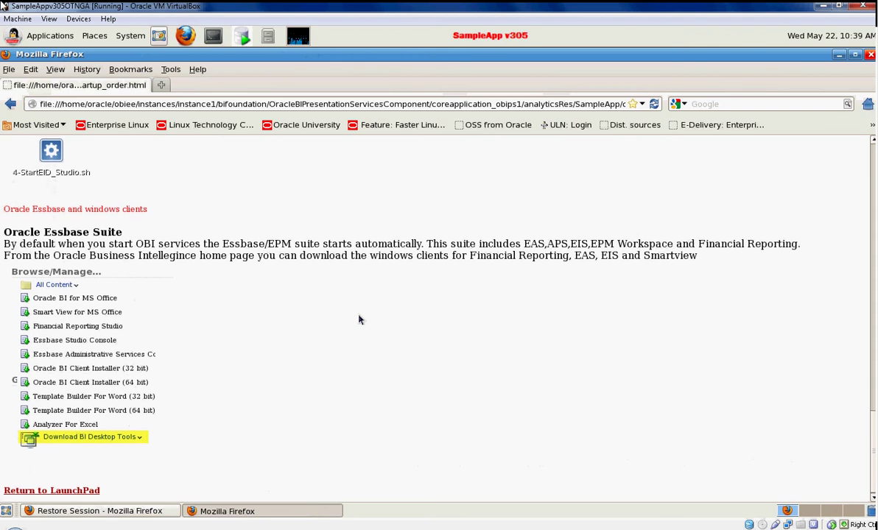
click(139, 439)
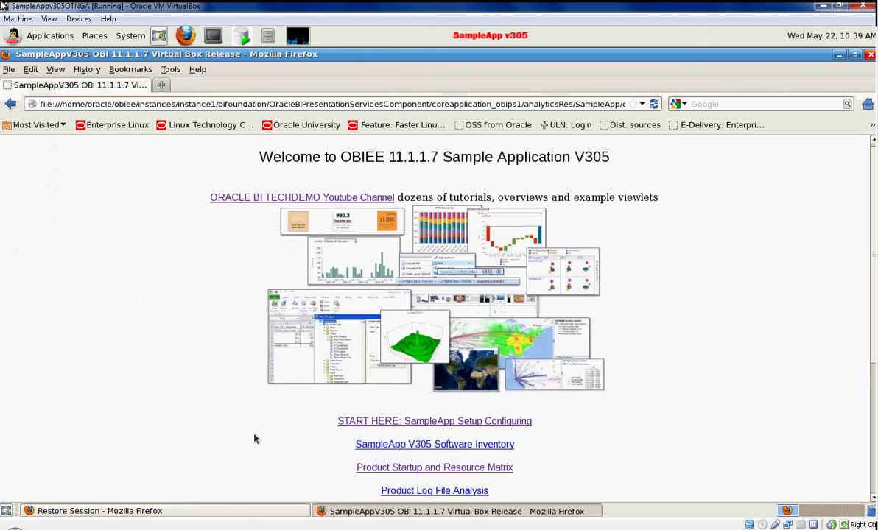
View the Product Log File Analysis page and come back to the launchpad
scroll(251, 440, down, 1)
click(430, 460)
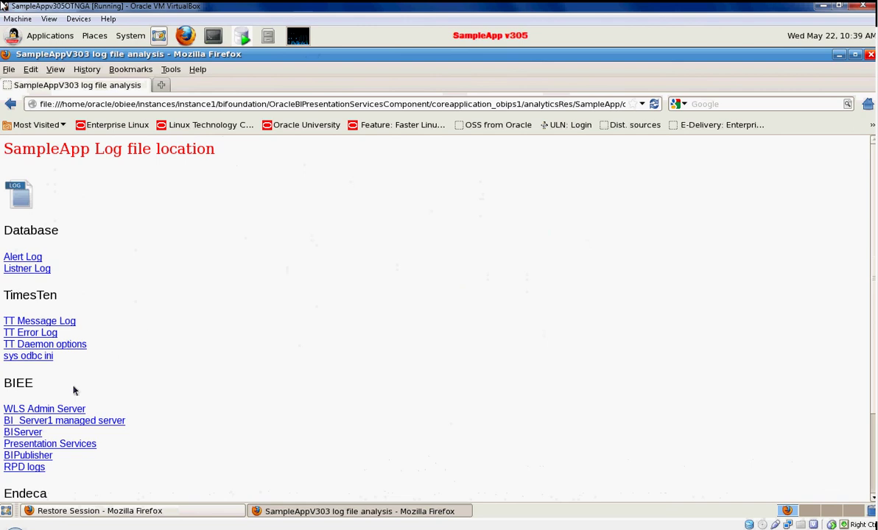
scroll(73, 383, down, 3)
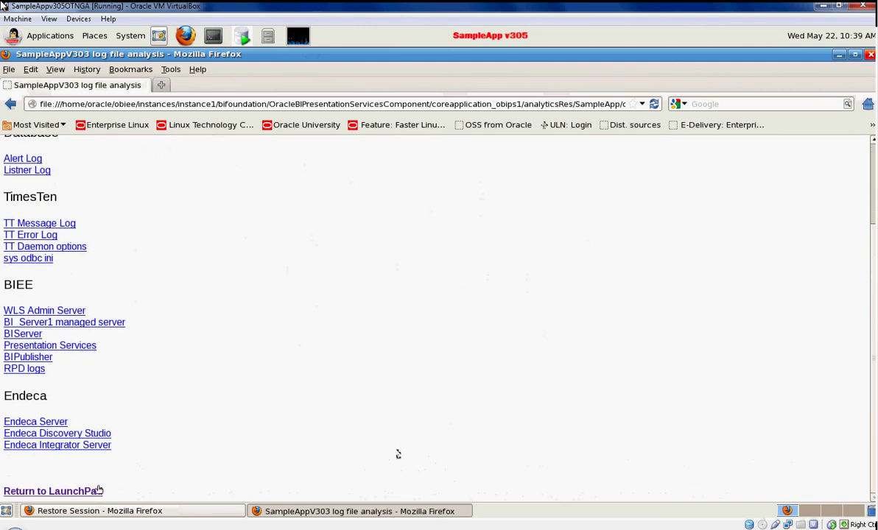
click(74, 490)
Open and scroll through the SampleApp usernames and URLs page
scroll(318, 444, down, 1)
scroll(318, 444, down, 2)
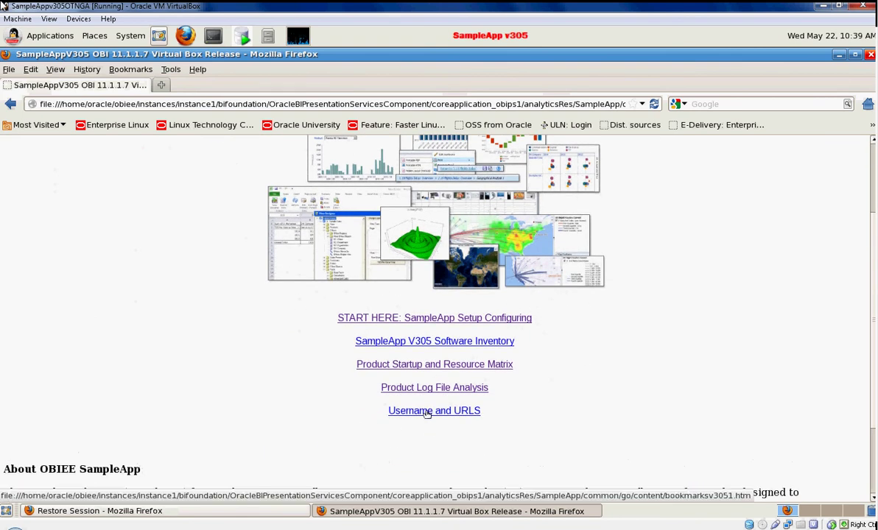
click(427, 413)
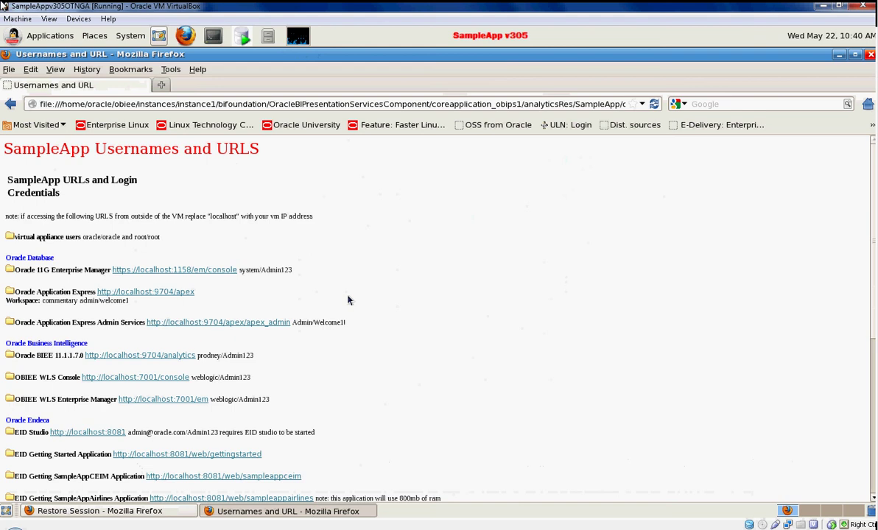
scroll(412, 293, down, 1)
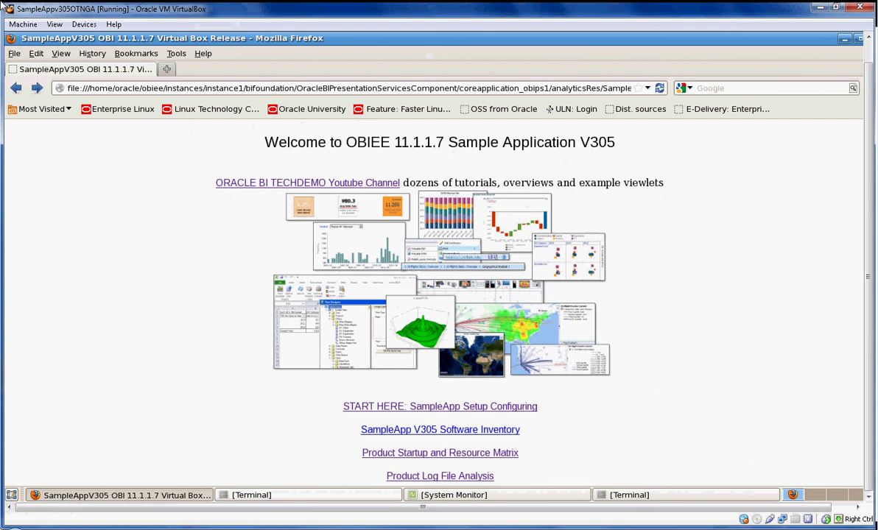
Step to OBI EPM Components in the Bookmarks menu and load the BI sign-in page
key(alt+b)
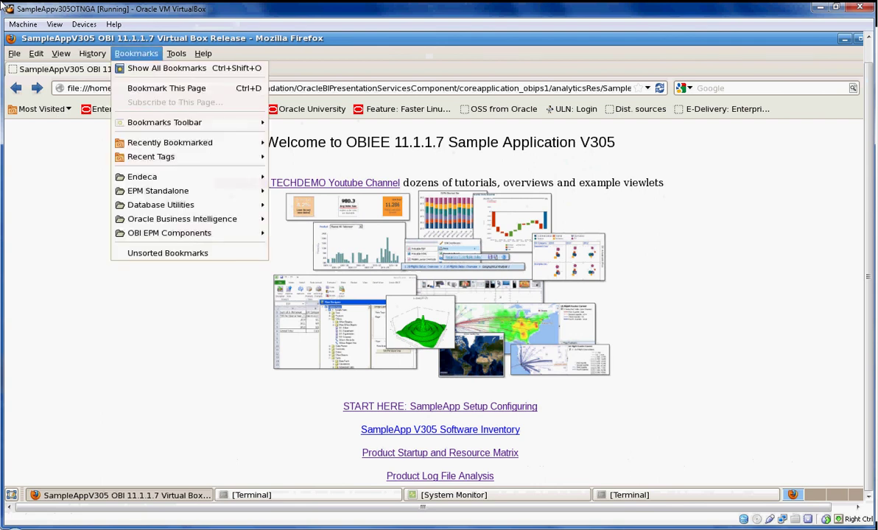
key(Down)
key(Down)
key(Down)
key(Down)
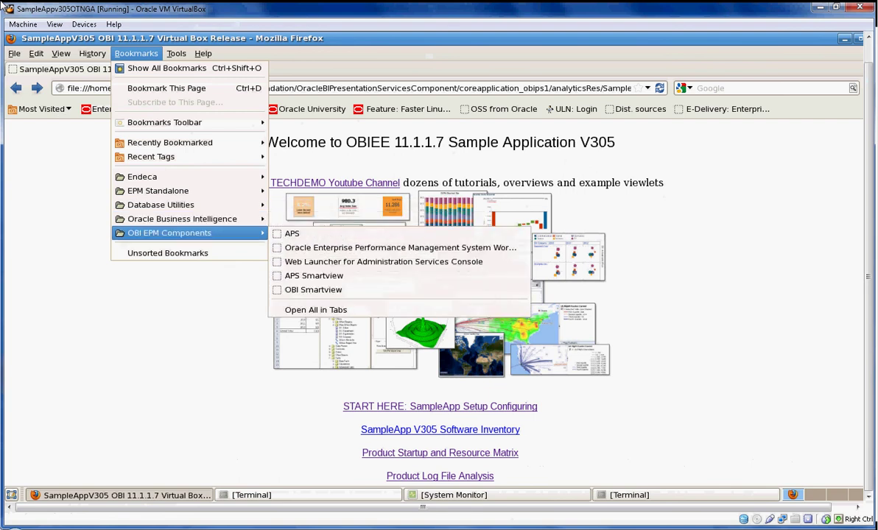
click(396, 454)
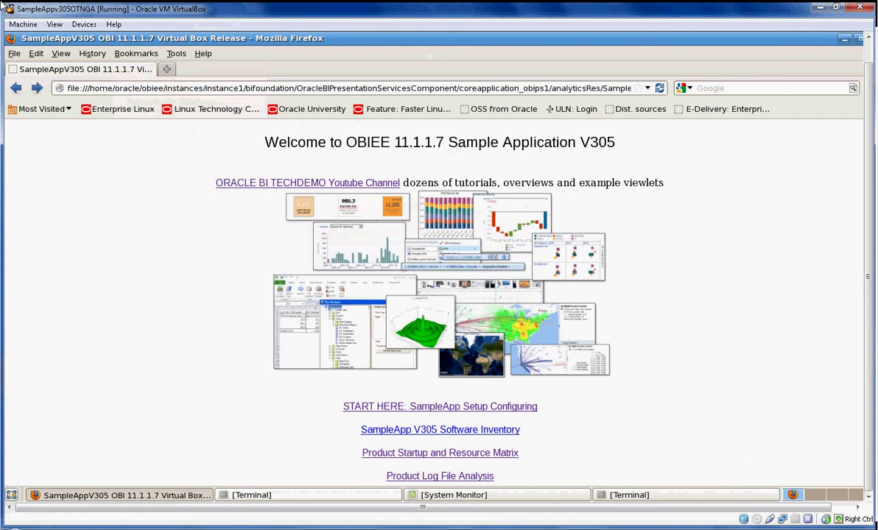
mouse_move(199, 495)
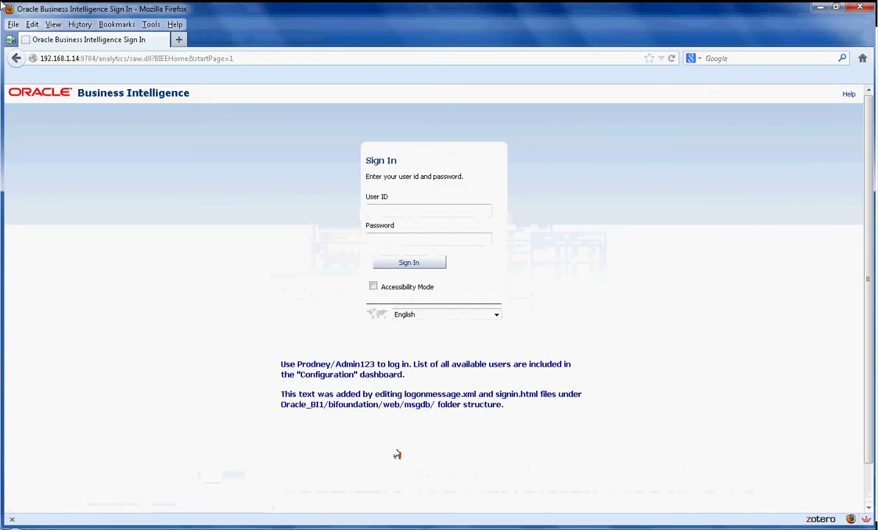
Enter the user ID and account password on the Sign In form and submit
key(Tab)
key(shift+Tab)
text(prodney)
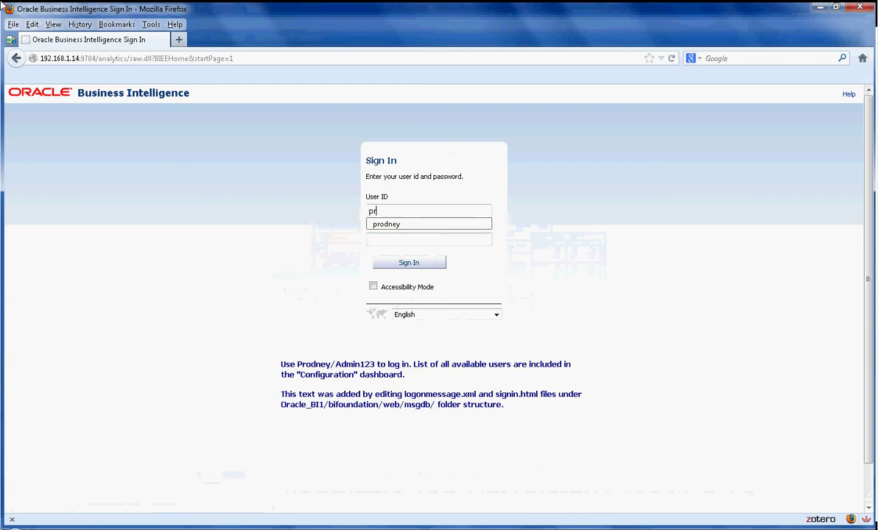
key(Tab)
text(Admin123)
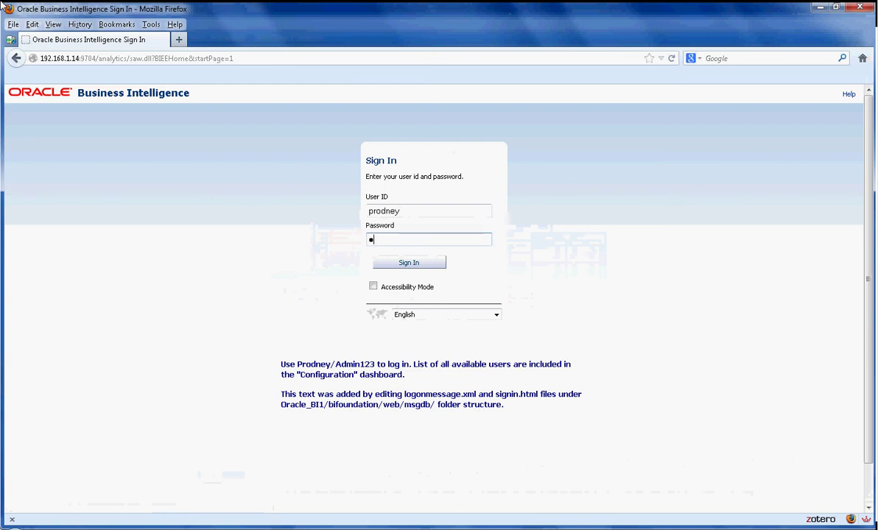
key(Return)
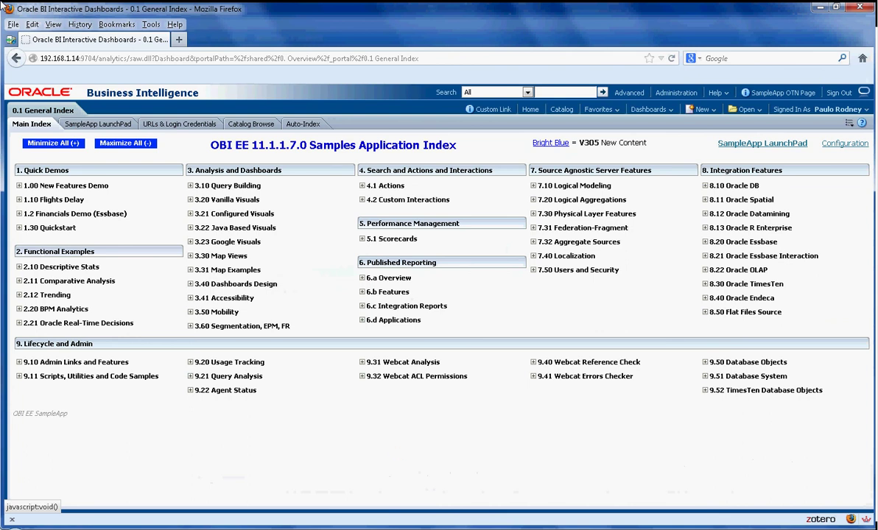
click(190, 255)
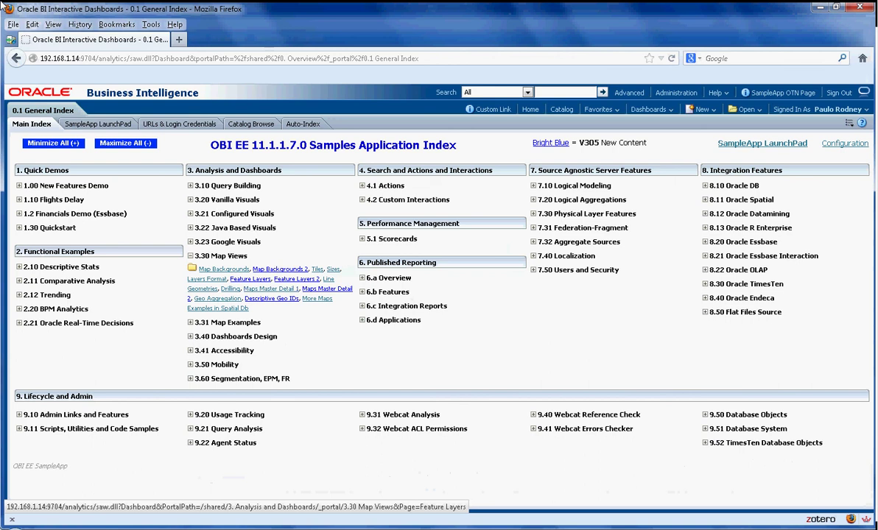
click(250, 278)
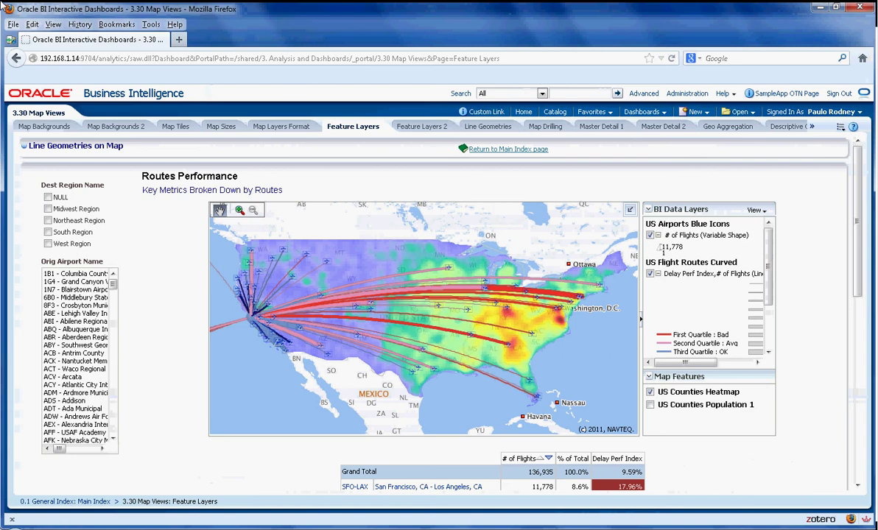
click(641, 111)
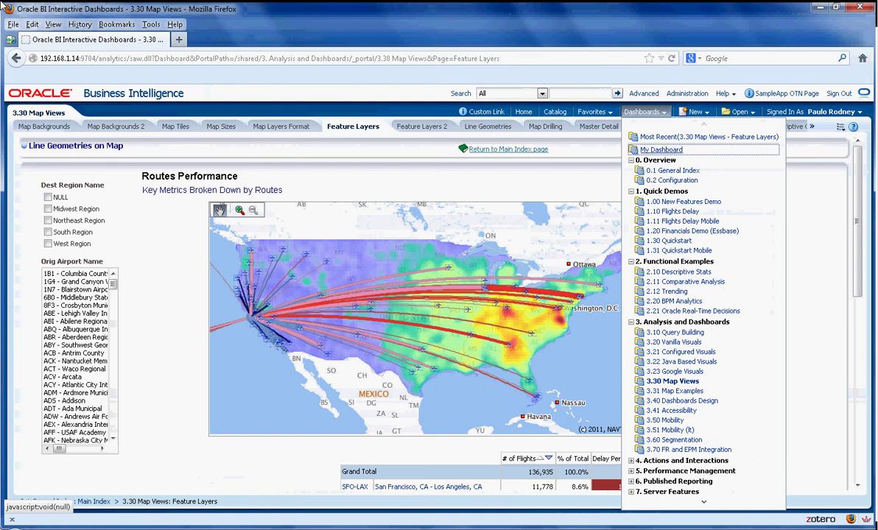
click(672, 171)
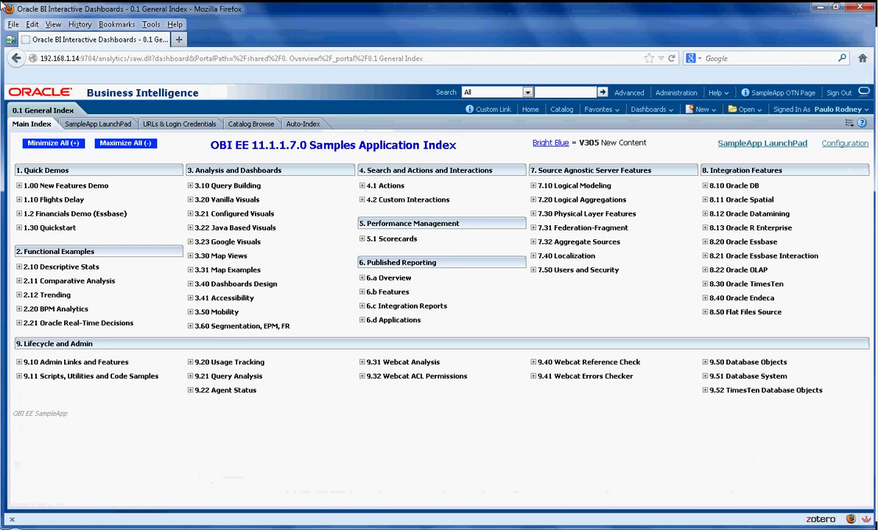
On the SampleApp LaunchPad page, open the Software Inventory, Startup Matrix and URLs/Login Credentials links
click(98, 123)
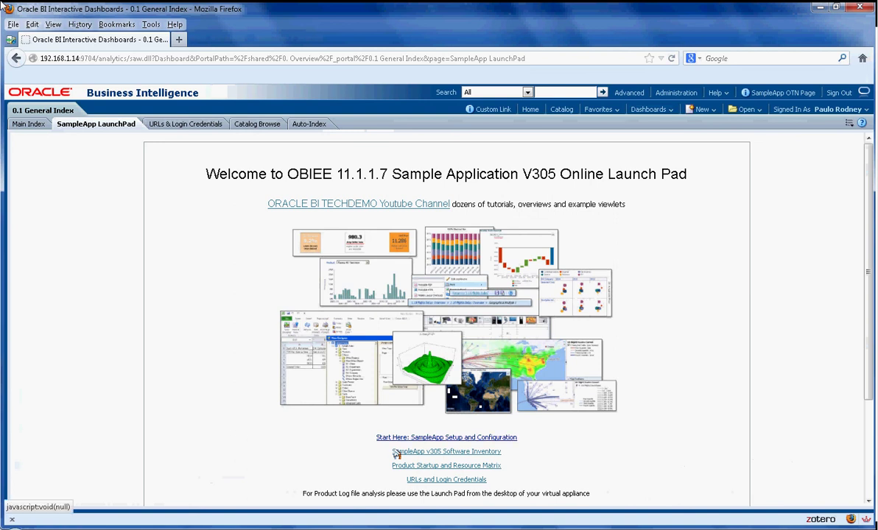
click(396, 451)
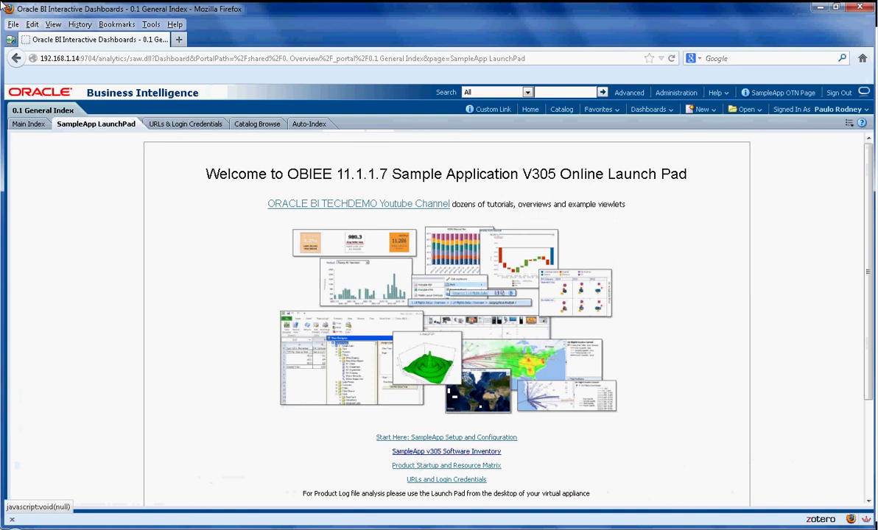
click(397, 463)
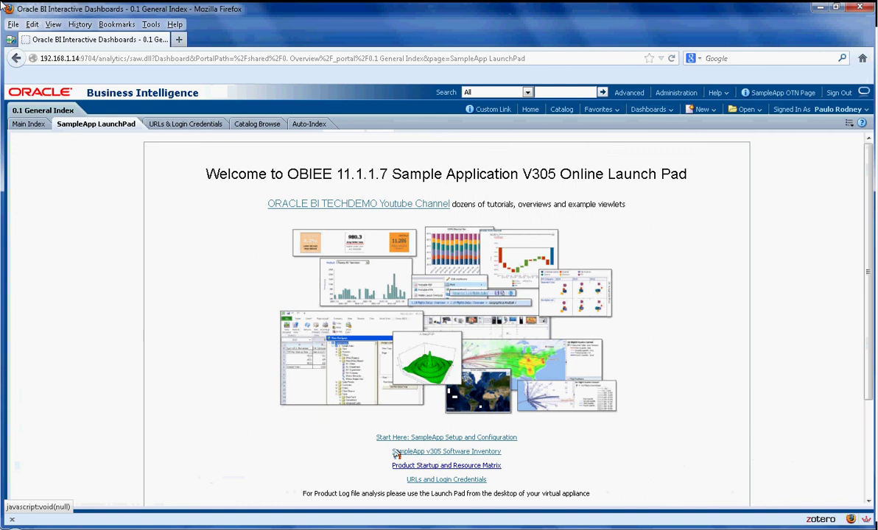
click(412, 480)
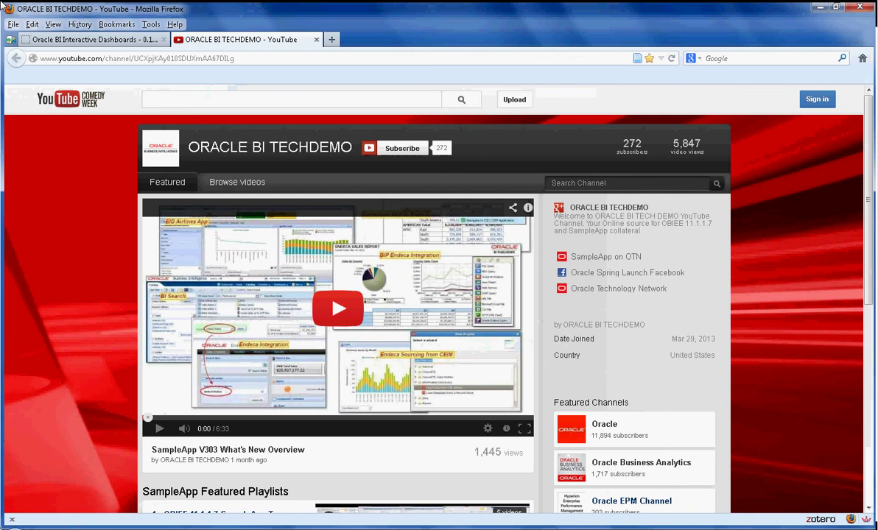
Return to the BI Launch Pad tab and open the SampleApp OTN Page link
key(ctrl+Page_Up)
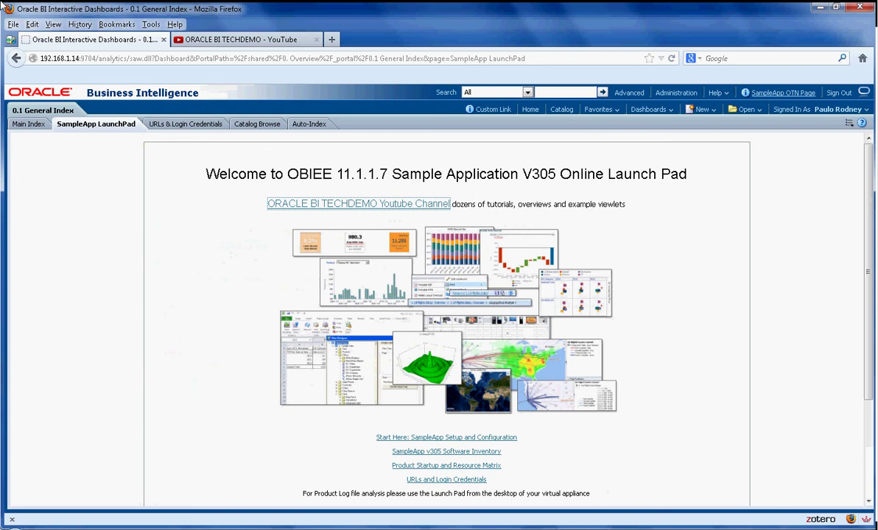
click(396, 452)
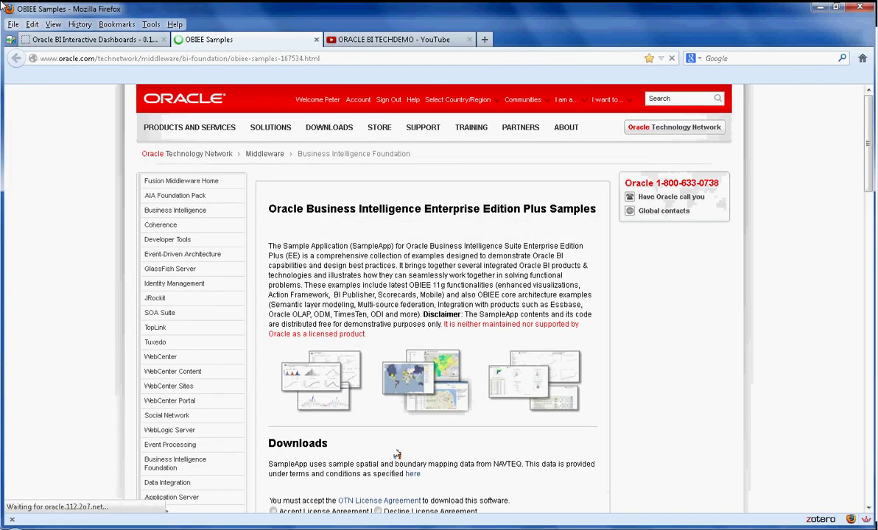